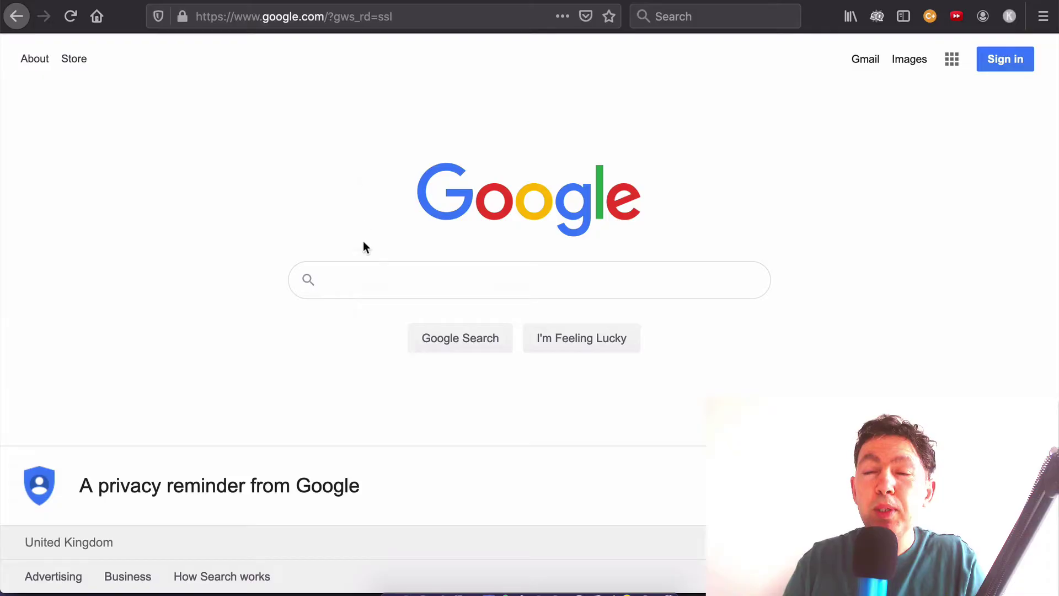
# Search Google for 'we transfer' and open the WeTransfer website from the results
pyautogui.click(364, 271)
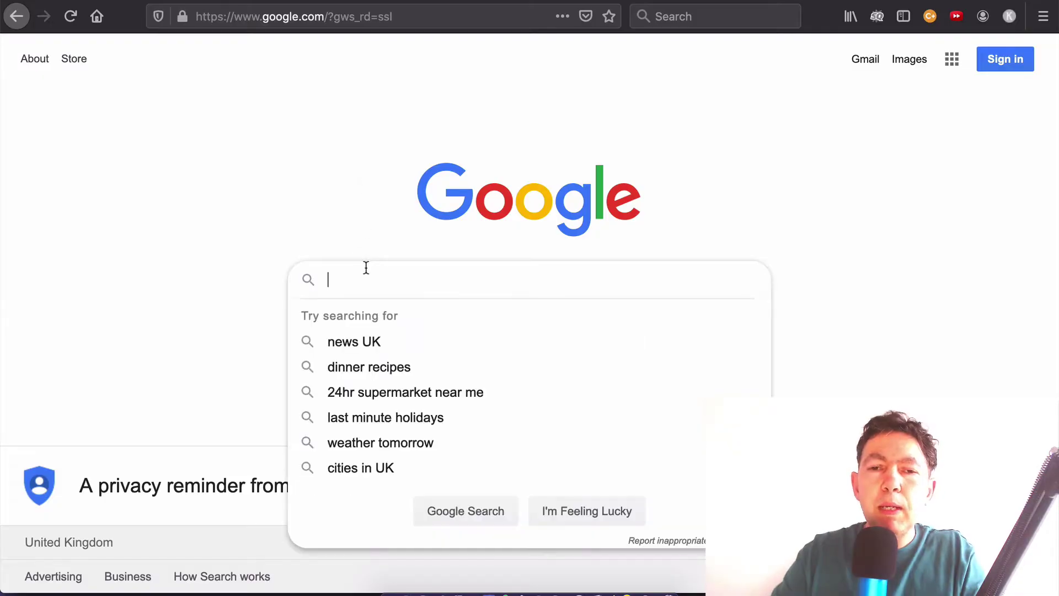
pyautogui.write('we transfer')
pyautogui.press('Return')
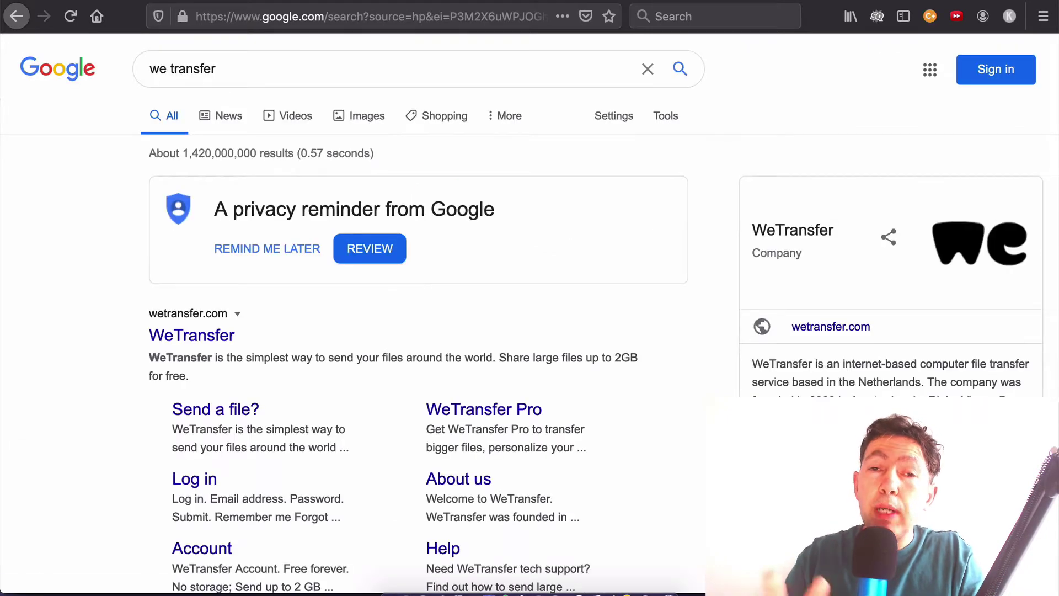
pyautogui.click(201, 338)
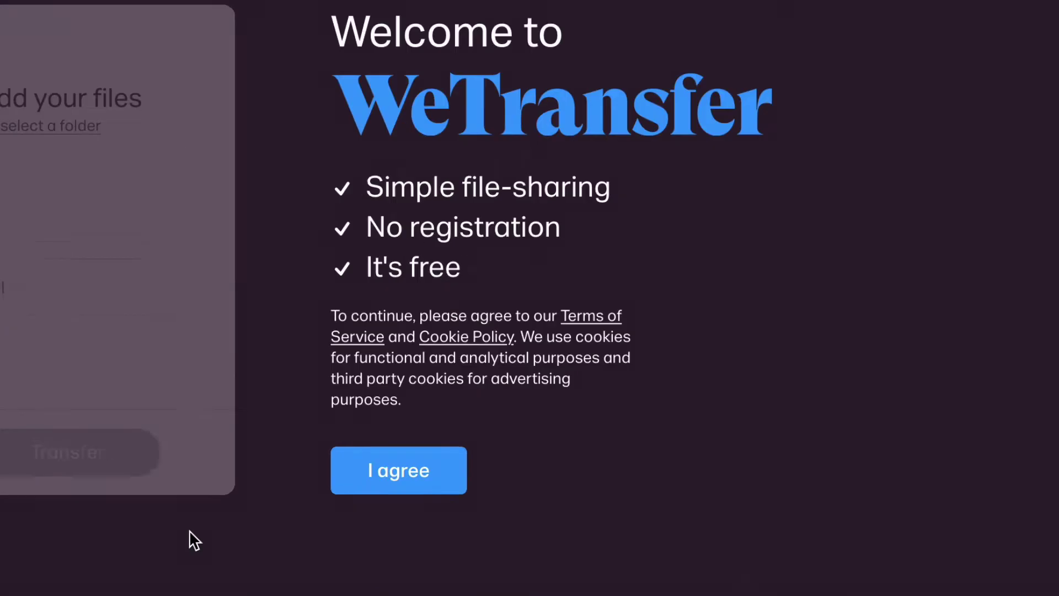
# Accept WeTransfer's terms and cookie policy with 'I agree'
pyautogui.click(415, 456)
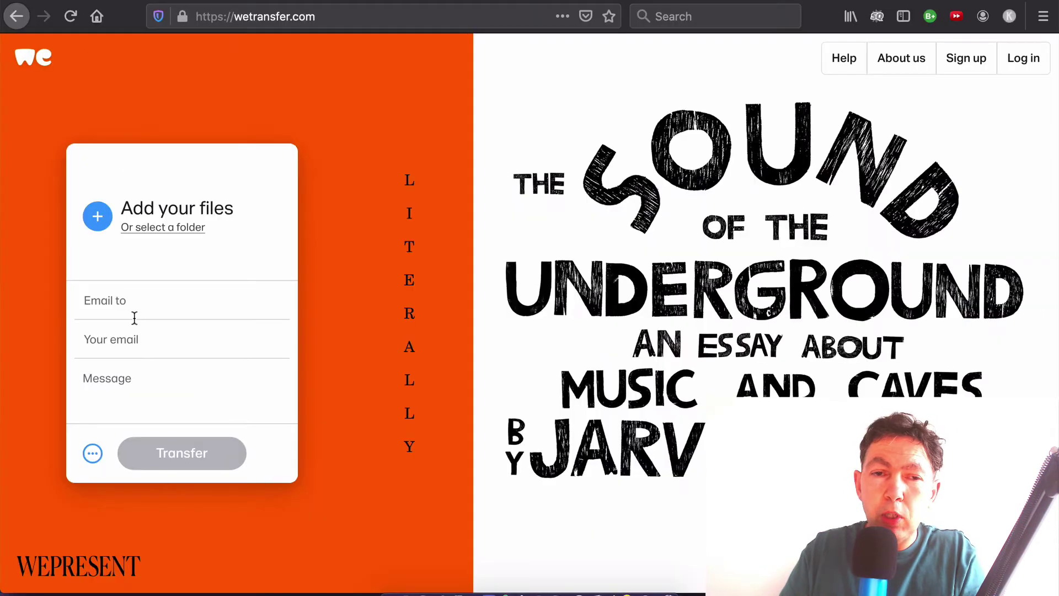
# Enter the recipient's and sender's e-mail addresses and the message 'Here is the file'
pyautogui.click(195, 298)
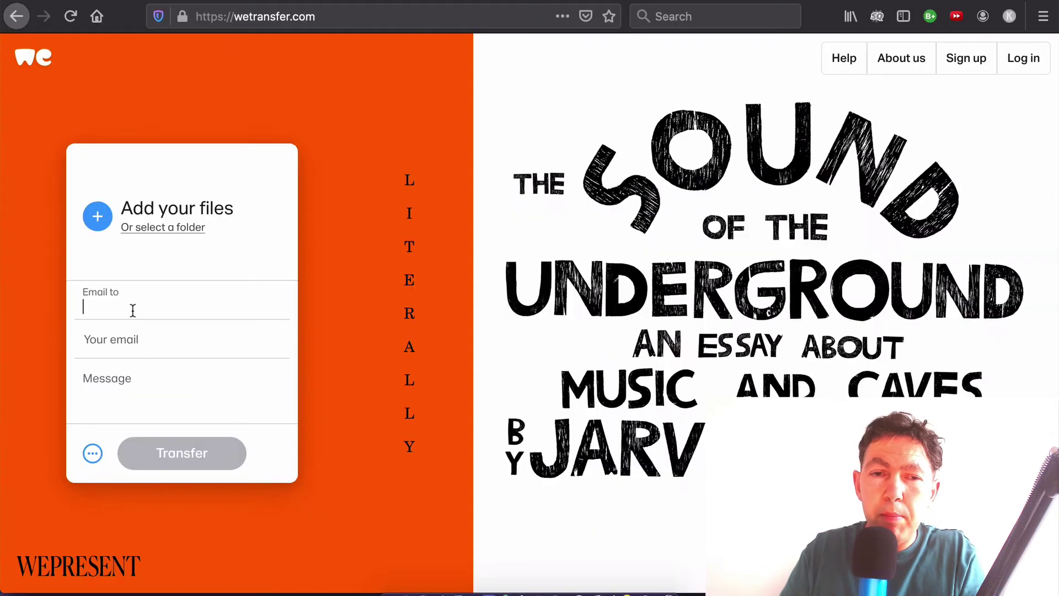
pyautogui.write('ap')
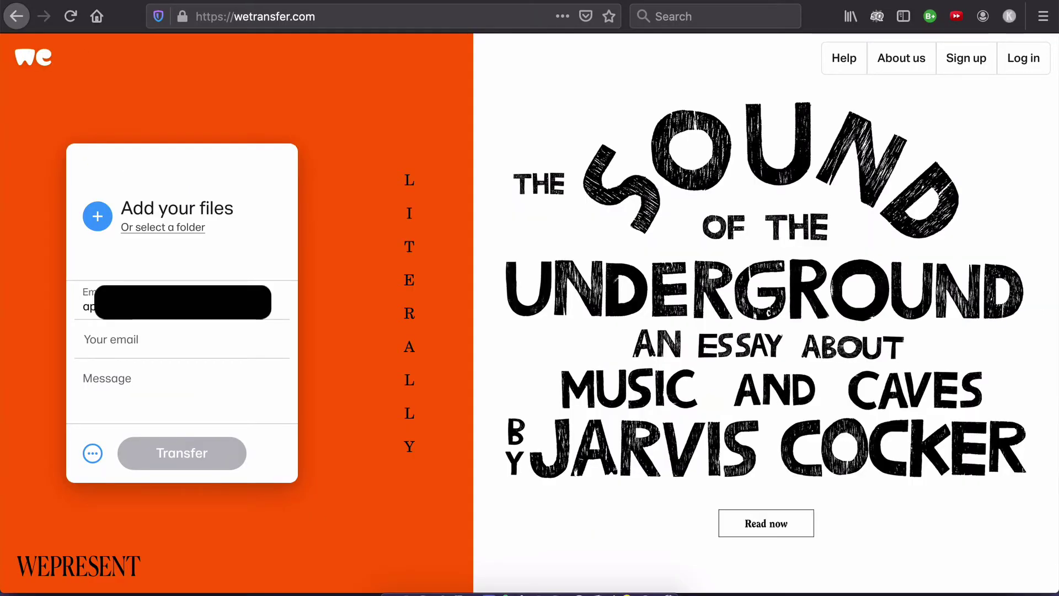
pyautogui.click(144, 339)
pyautogui.write('en')
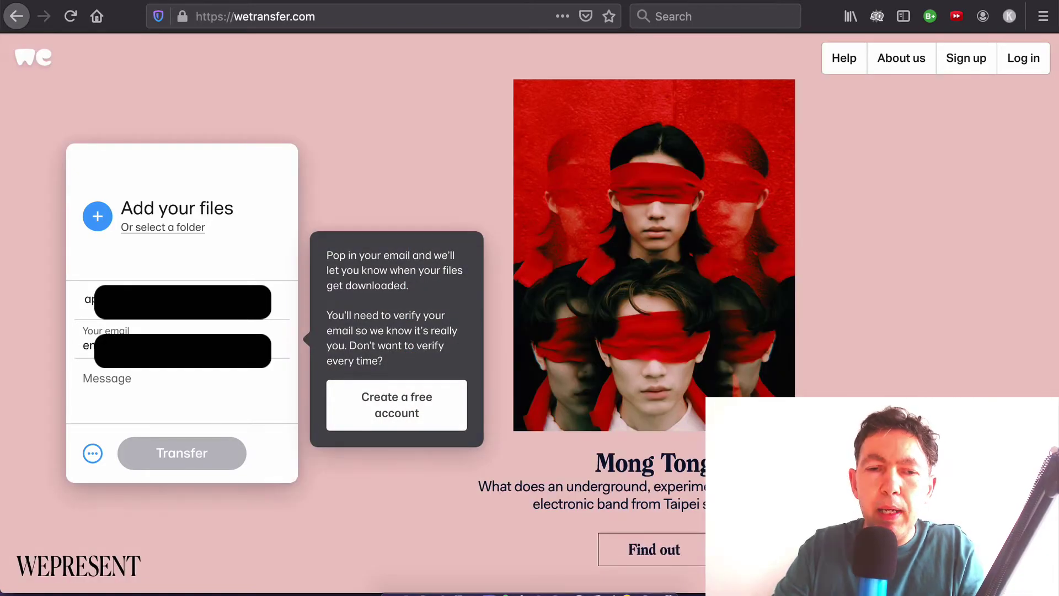
pyautogui.click(152, 390)
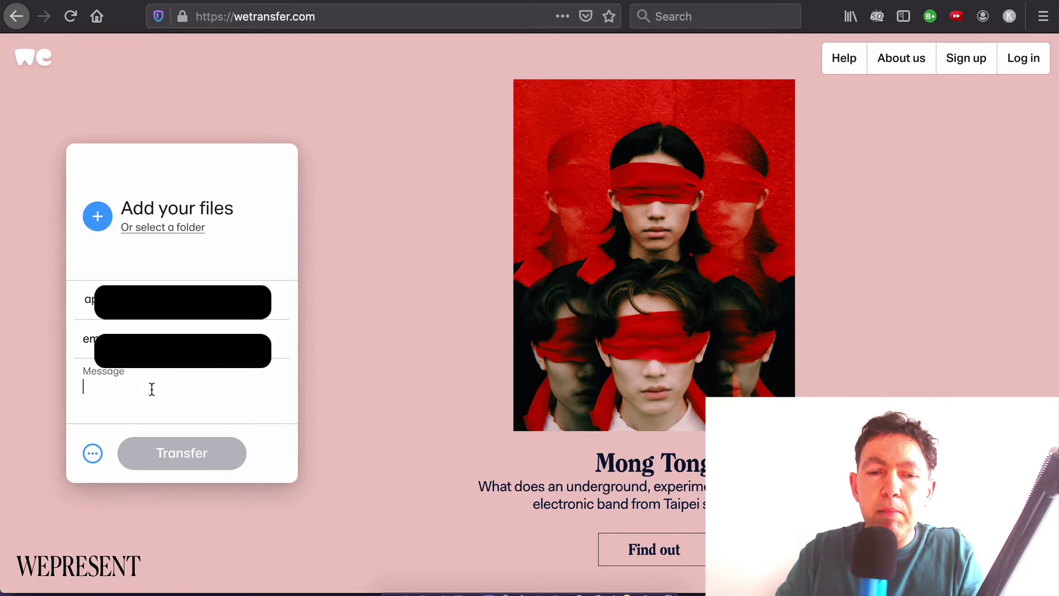
pyautogui.write('Here is the')
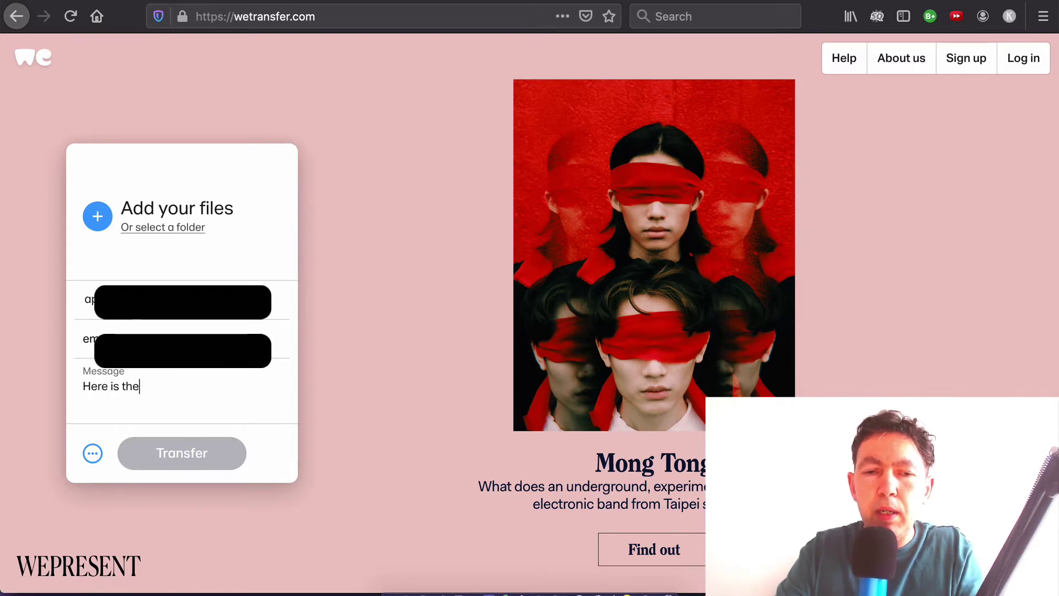
pyautogui.write(' file')
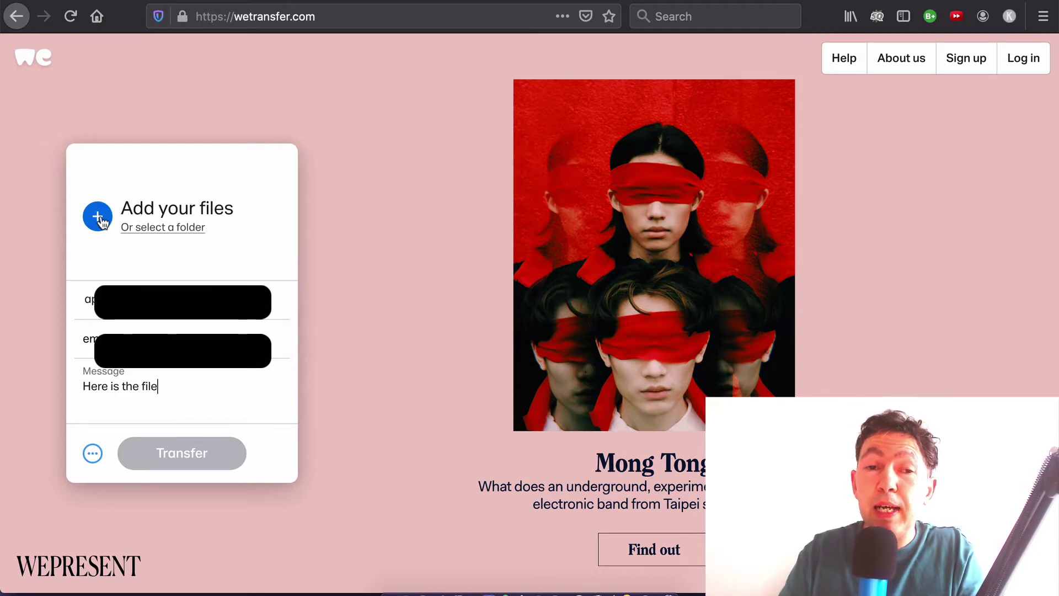
pyautogui.click(81, 243)
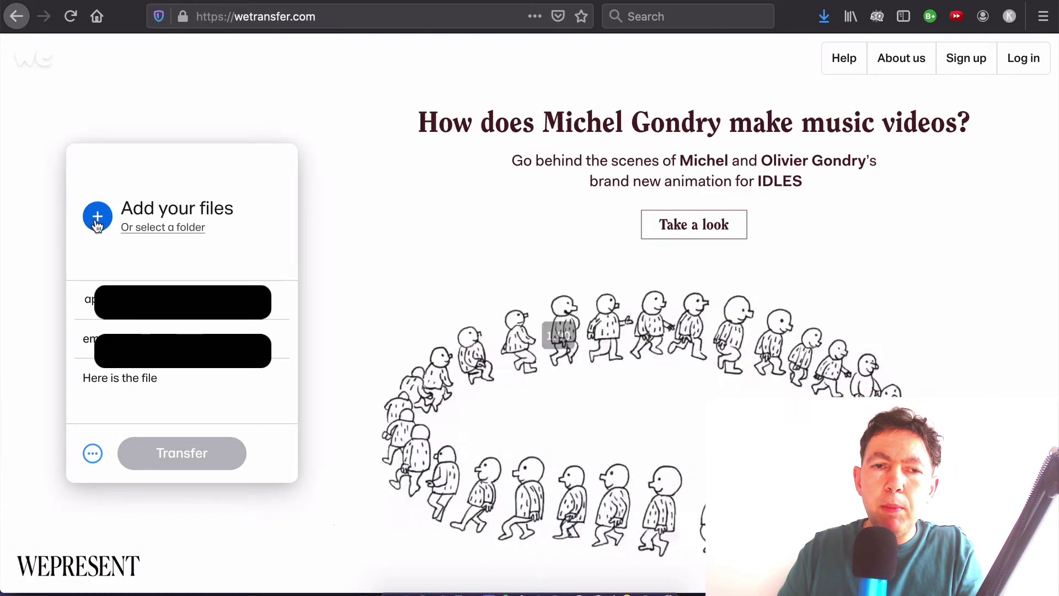
# Add locomotive-60539_1920.jpg from Downloads and send the transfer
pyautogui.click(97, 218)
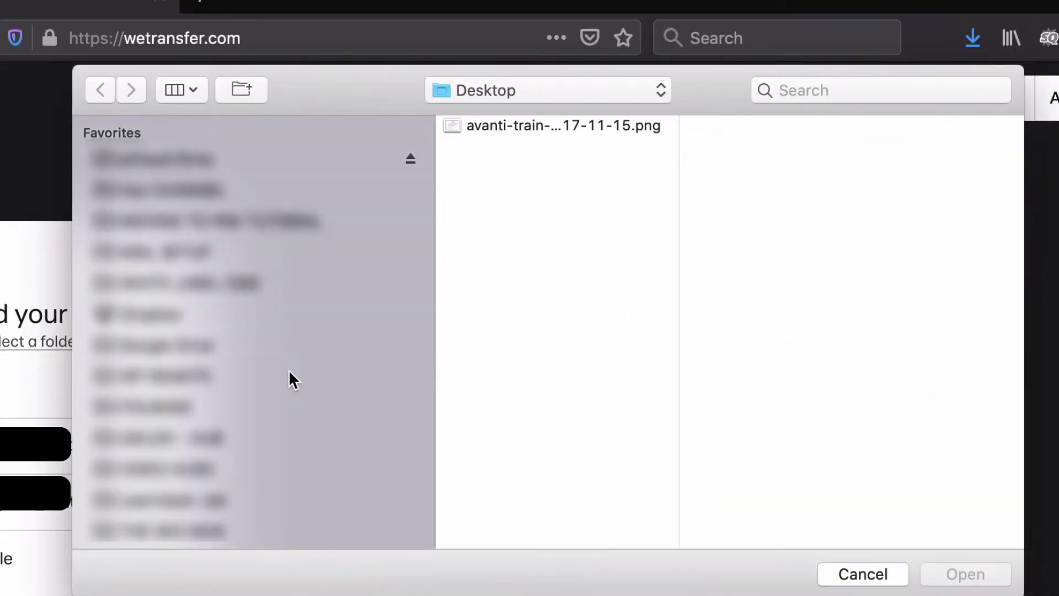
pyautogui.scroll(-10, 349, 244)
pyautogui.click(167, 209)
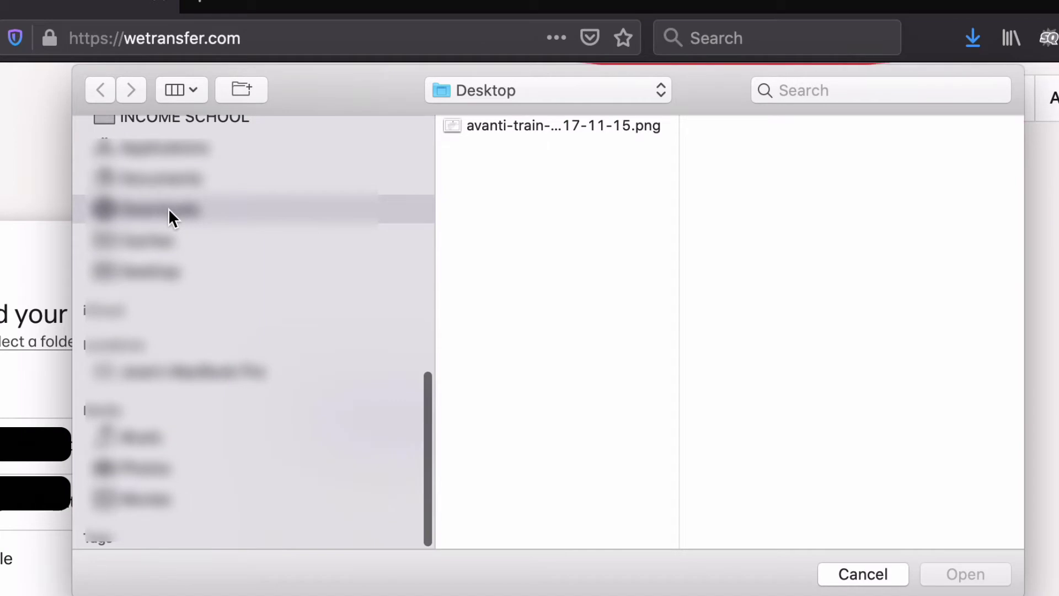
pyautogui.click(522, 170)
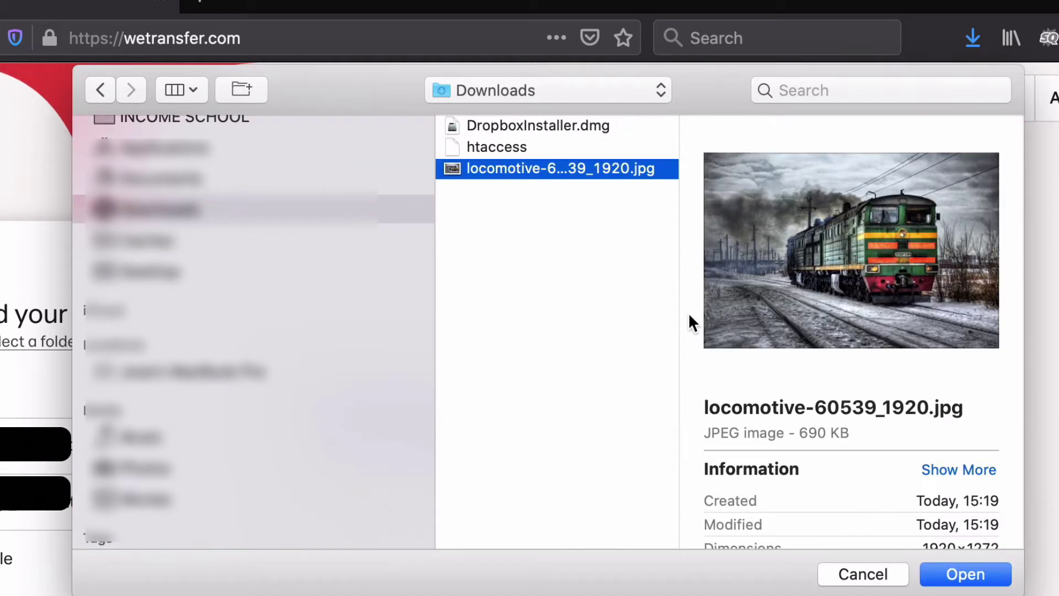
pyautogui.click(953, 575)
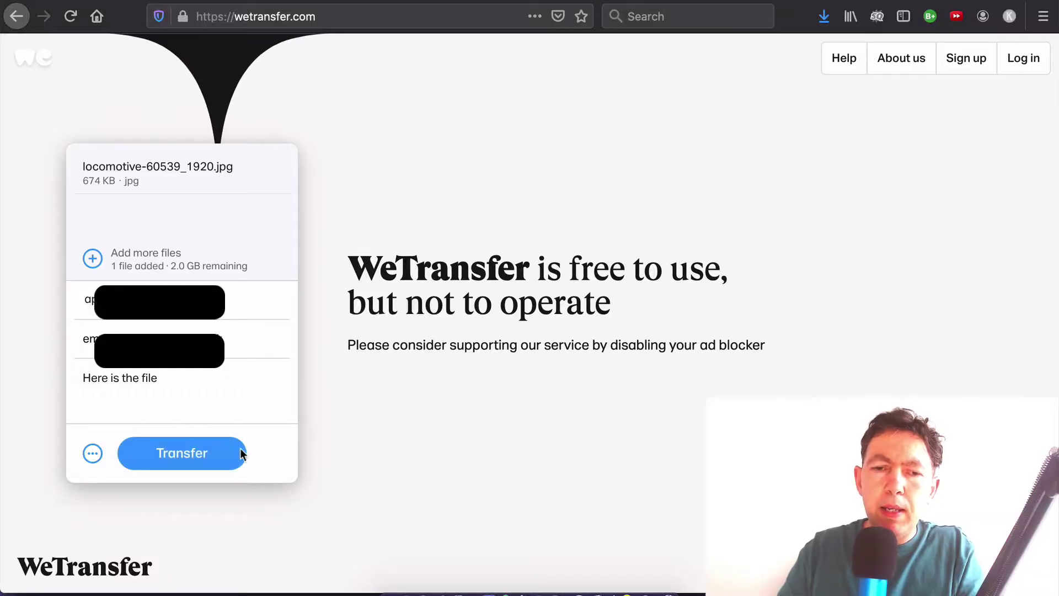
pyautogui.click(191, 445)
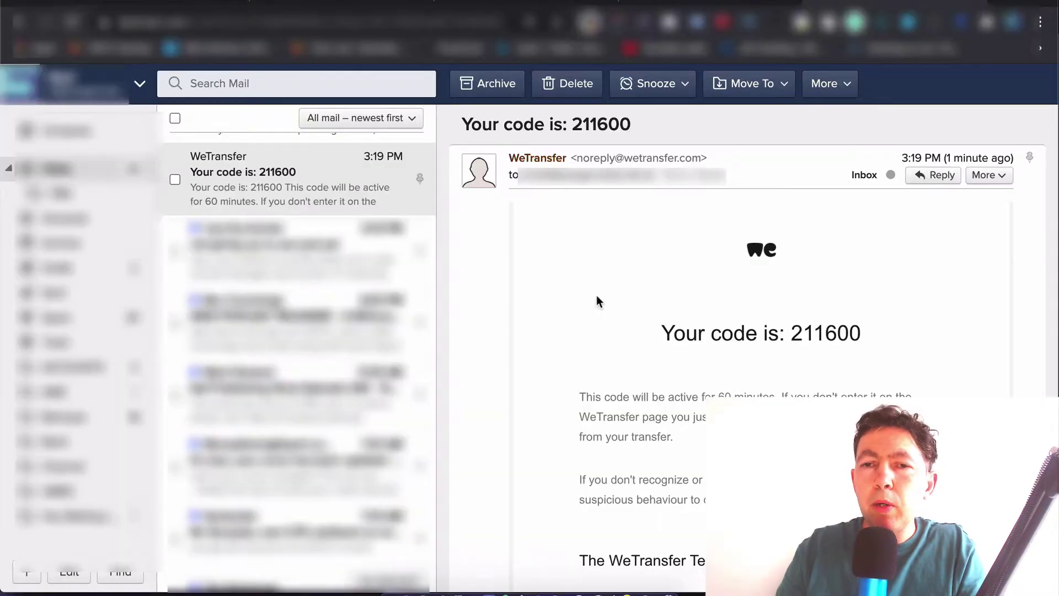
# Copy the verification code from the Yahoo Mail message and verify it in WeTransfer
pyautogui.doubleClick(830, 336)
pyautogui.press('super+c')
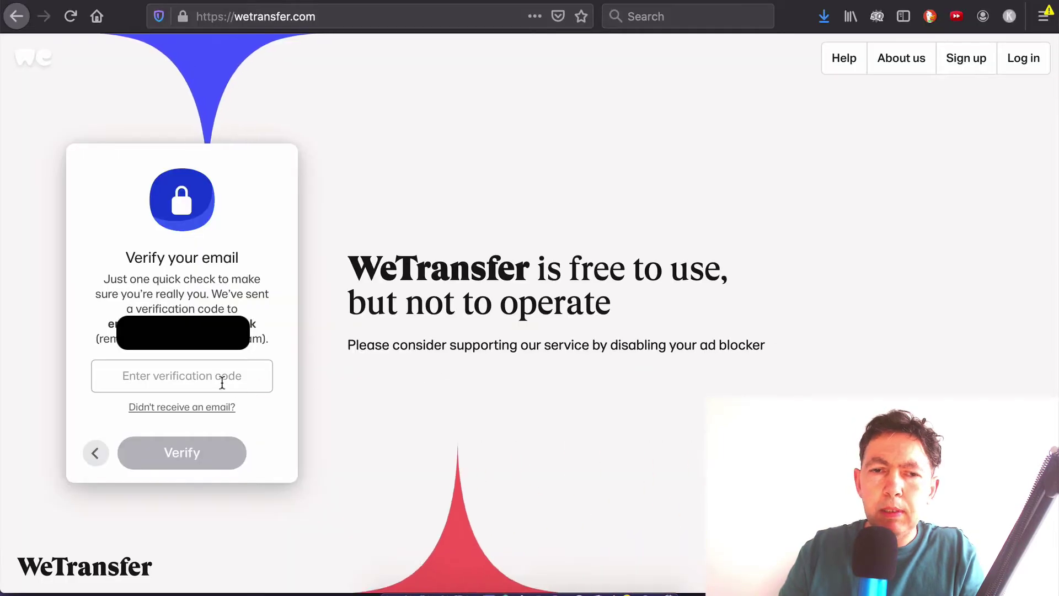
pyautogui.click(223, 379)
pyautogui.press('super+v')
pyautogui.click(202, 450)
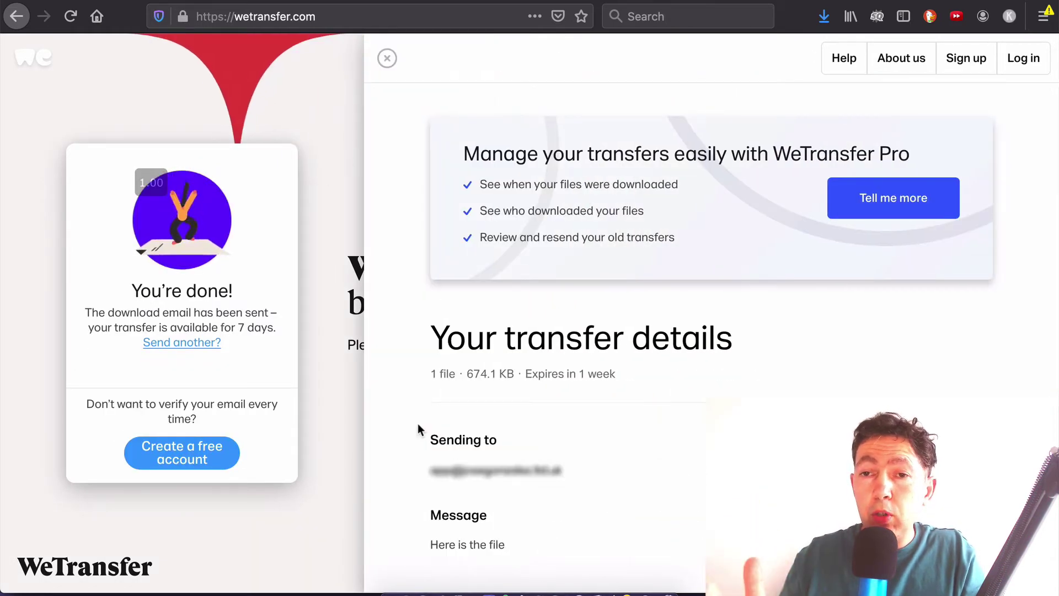
# Review the finished transfer's 674.1 KB size and 7-day expiry details
pyautogui.moveTo(617, 376); pyautogui.dragTo(430, 379)
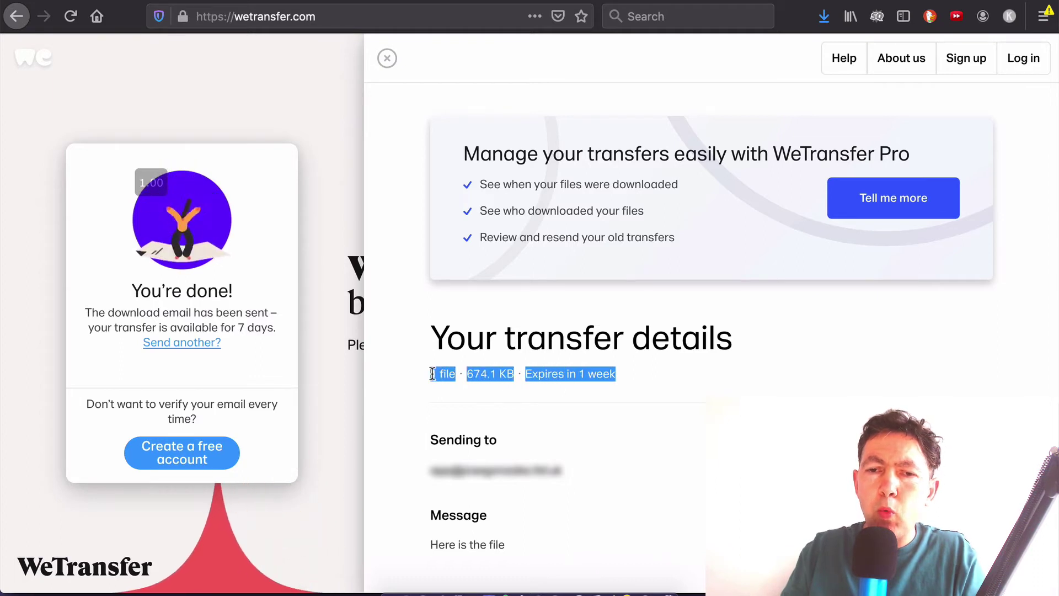
pyautogui.click(529, 402)
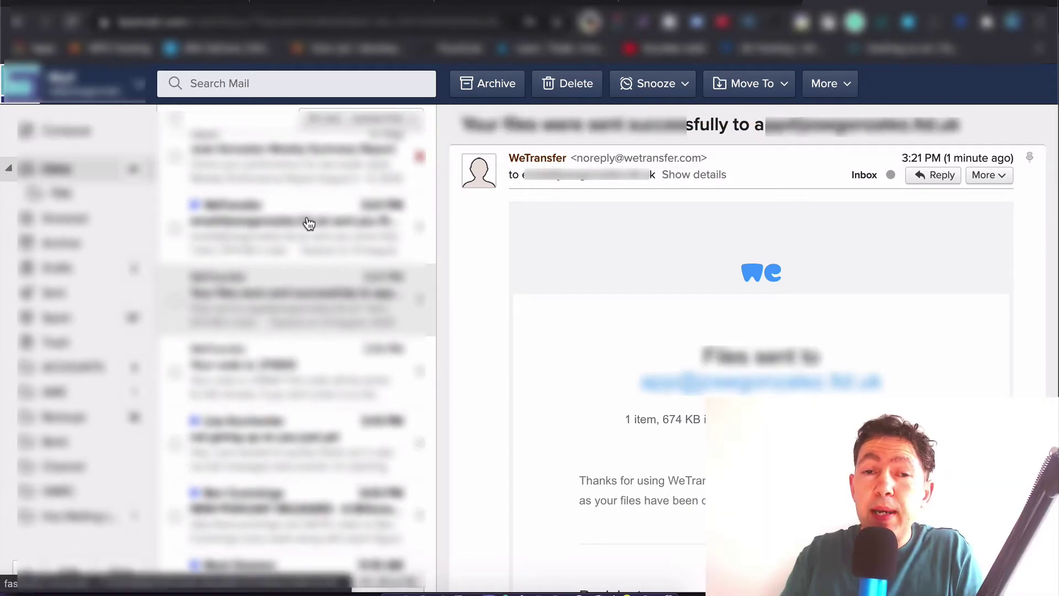
# Open the 'sent you files via WeTransfer' email and check its 1 item, 674 KB and 'Here is the file' message
pyautogui.click(309, 222)
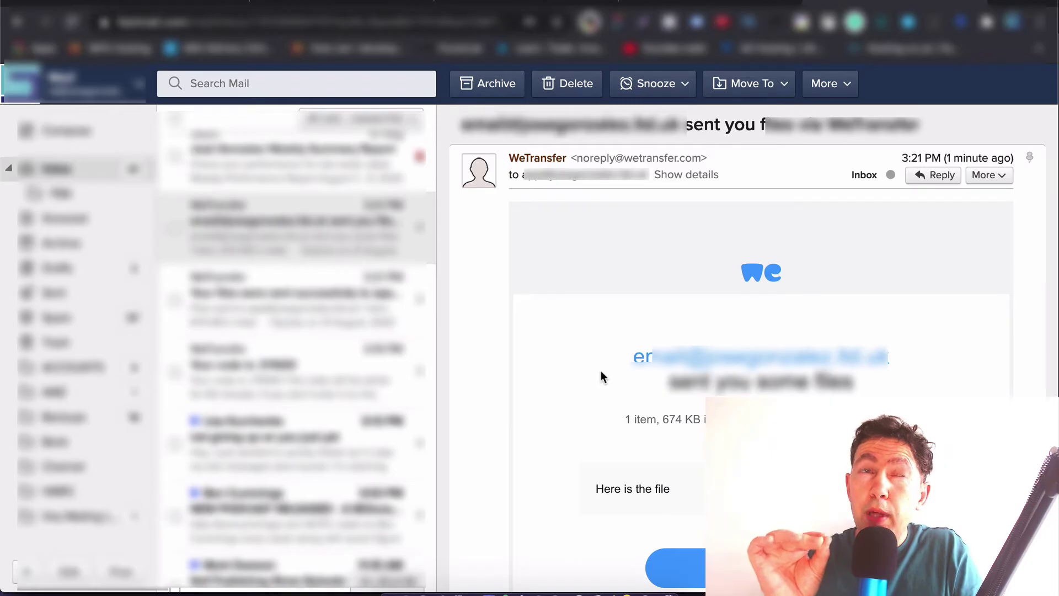
pyautogui.write('Here ')
pyautogui.write('is the fi')
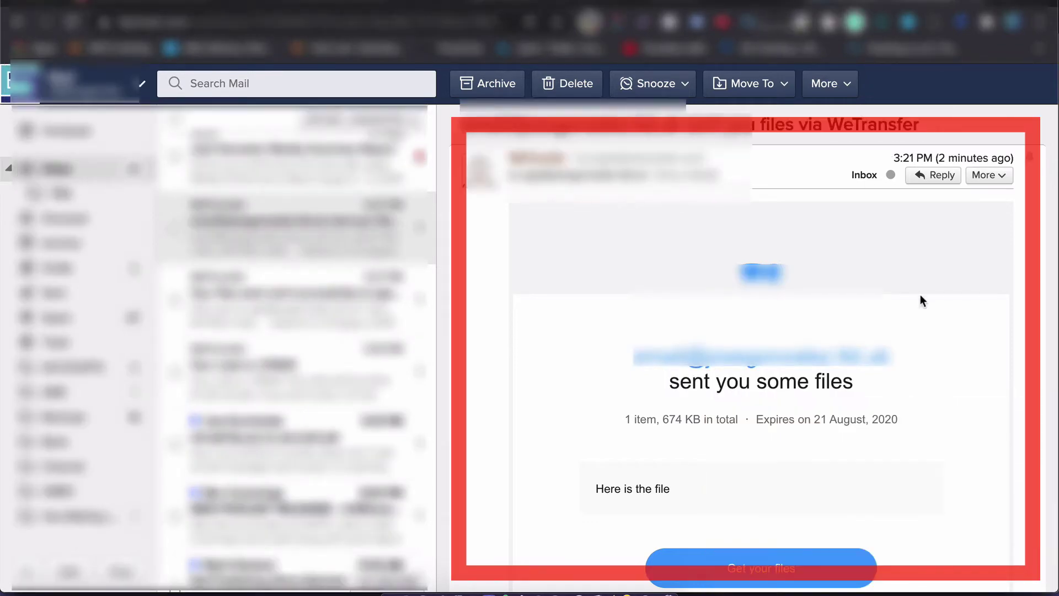
pyautogui.scroll(-1, 920, 294)
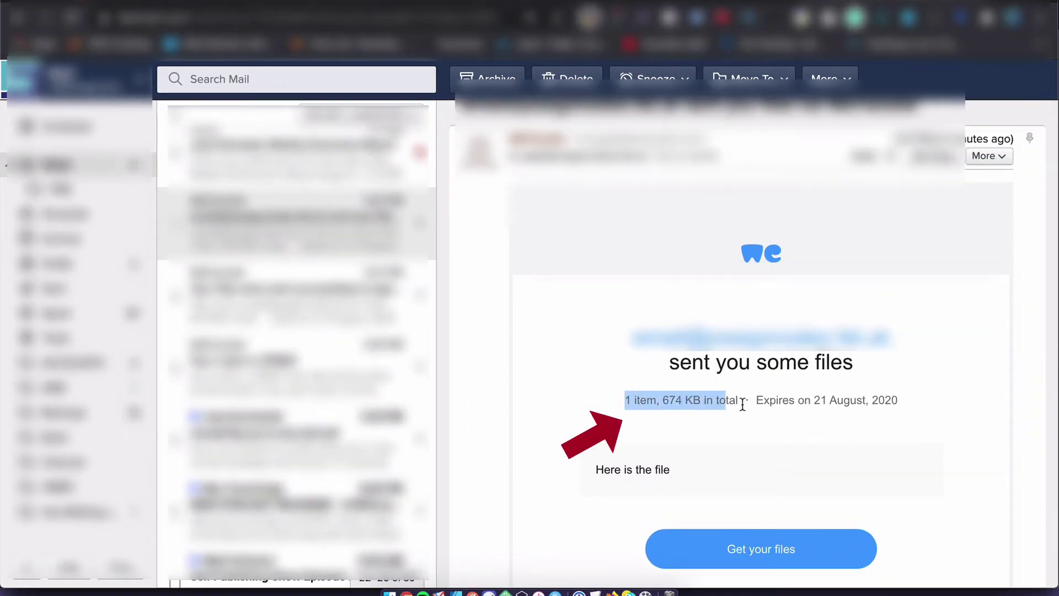
pyautogui.moveTo(740, 404); pyautogui.dragTo(883, 400)
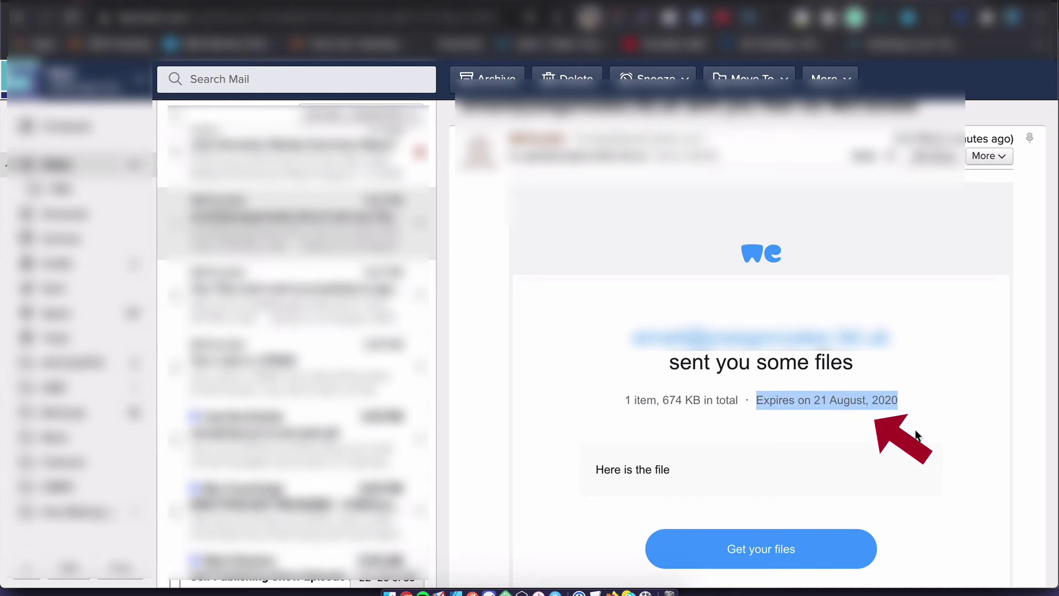
pyautogui.moveTo(670, 469); pyautogui.dragTo(595, 473)
pyautogui.scroll(-2, 720, 465)
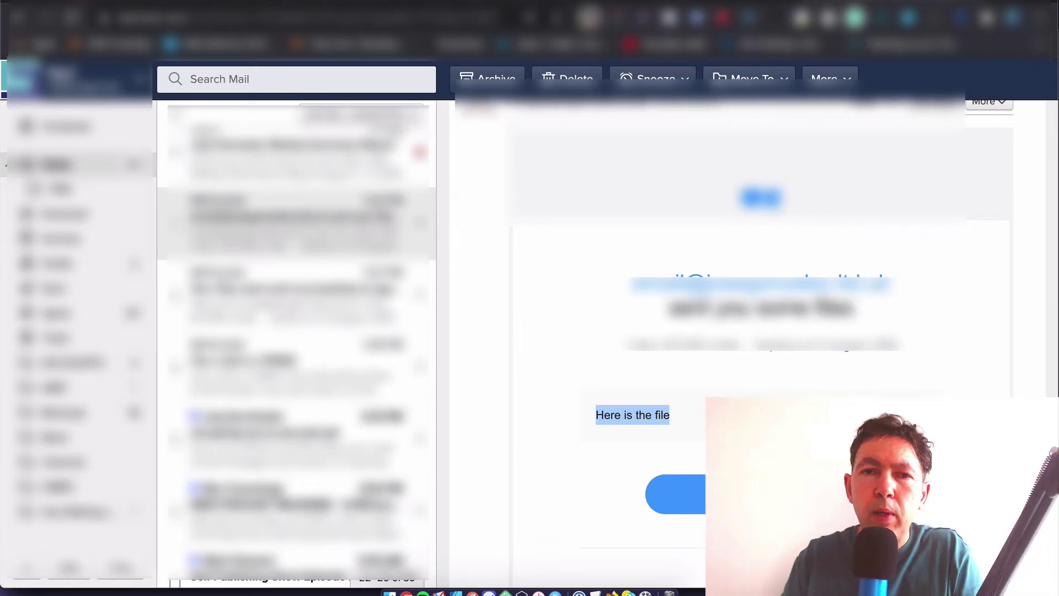
pyautogui.click(684, 453)
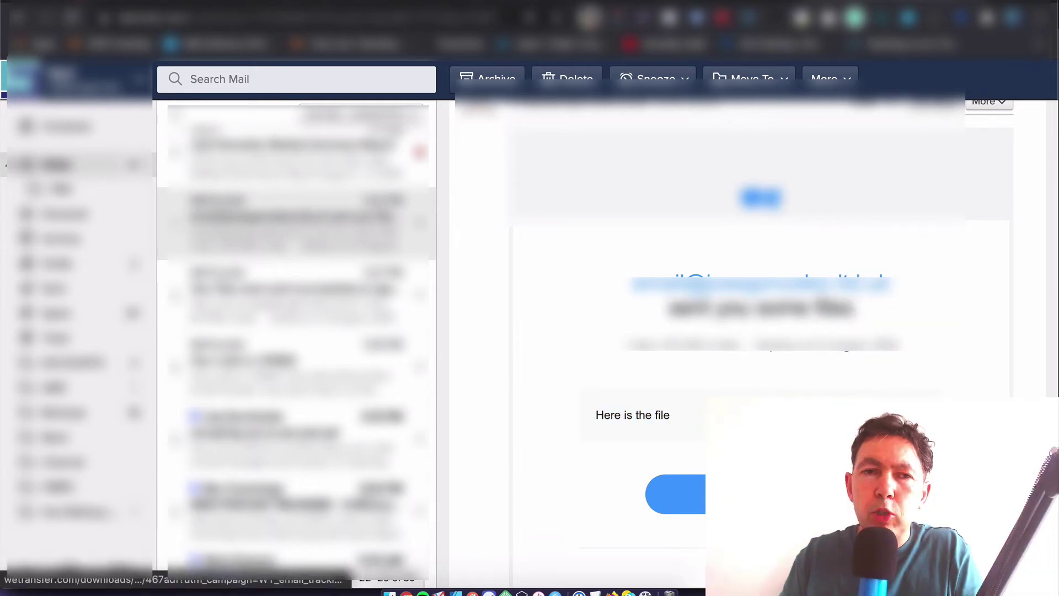
# Open the download page from 'Get your files' and check the 'Here is the file' message
pyautogui.click(684, 494)
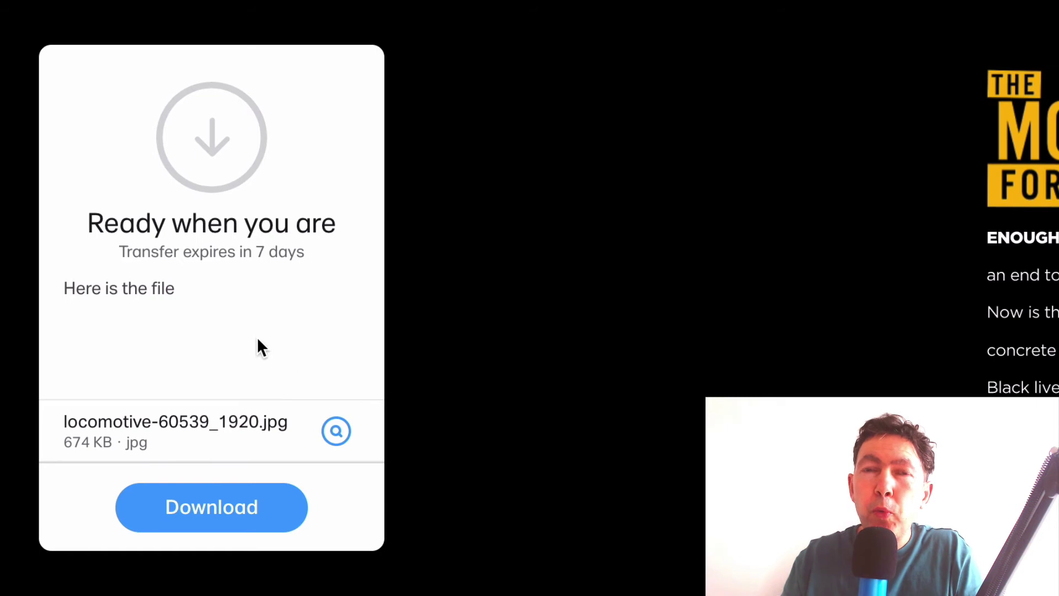
pyautogui.moveTo(180, 290); pyautogui.dragTo(63, 309)
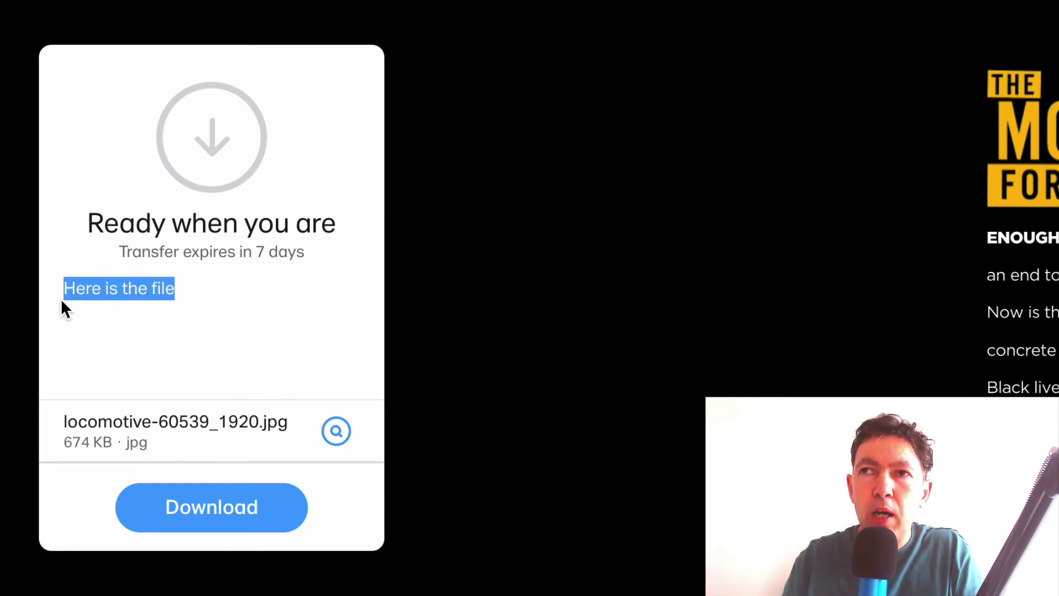
pyautogui.click(146, 337)
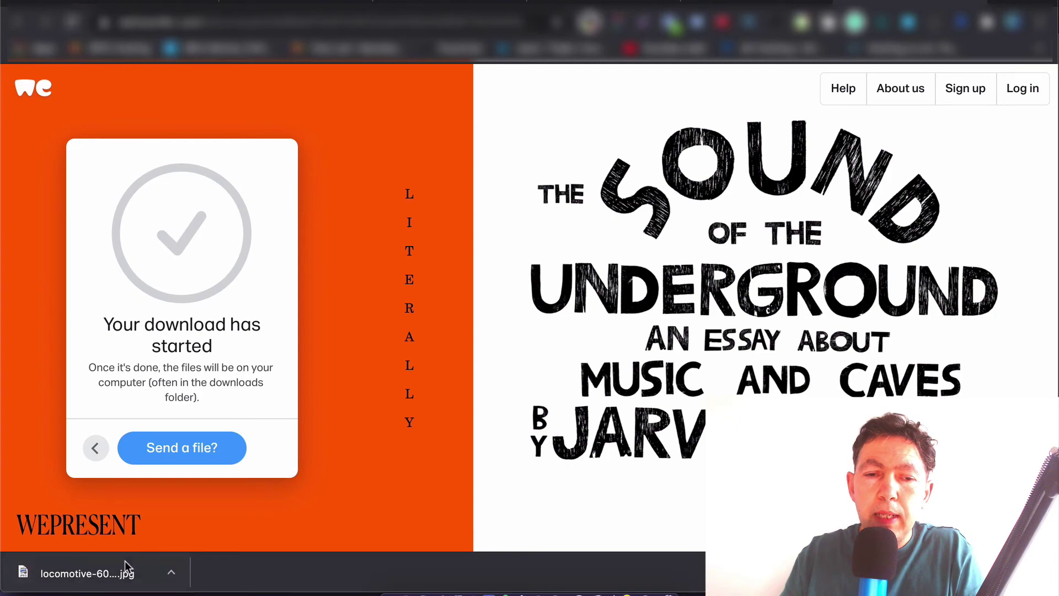
# Download locomotive-60539_1920.jpg from the WeTransfer page
pyautogui.click(122, 574)
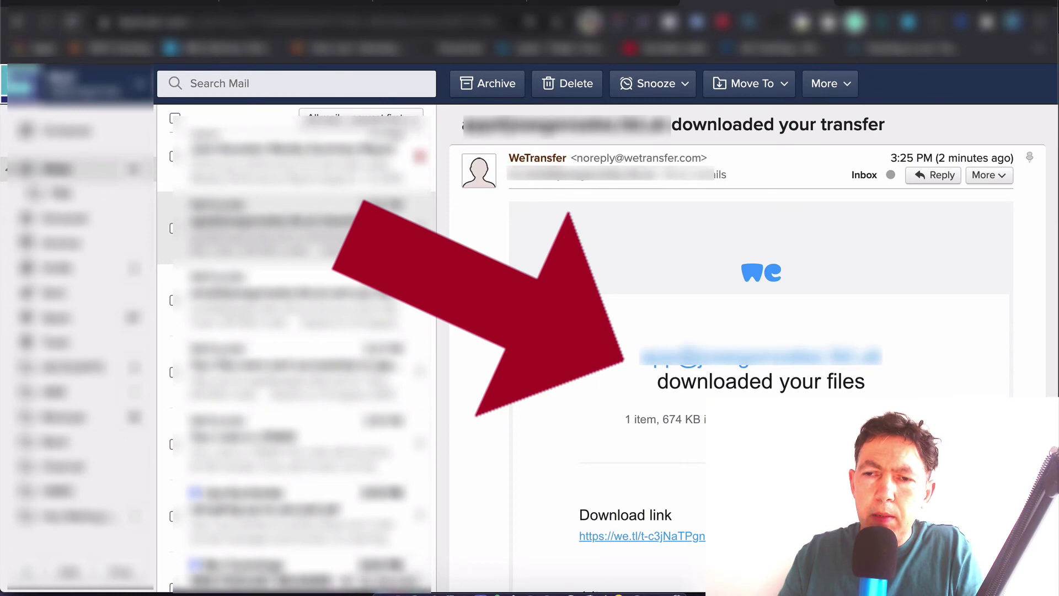
pyautogui.moveTo(895, 392); pyautogui.dragTo(640, 363)
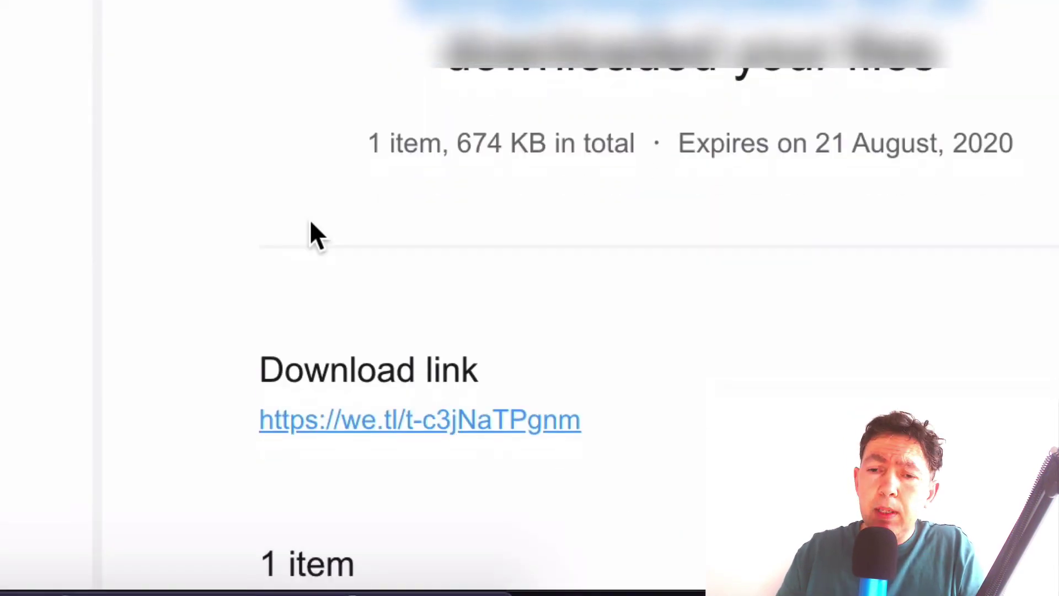
pyautogui.scroll(-3, 600, 458)
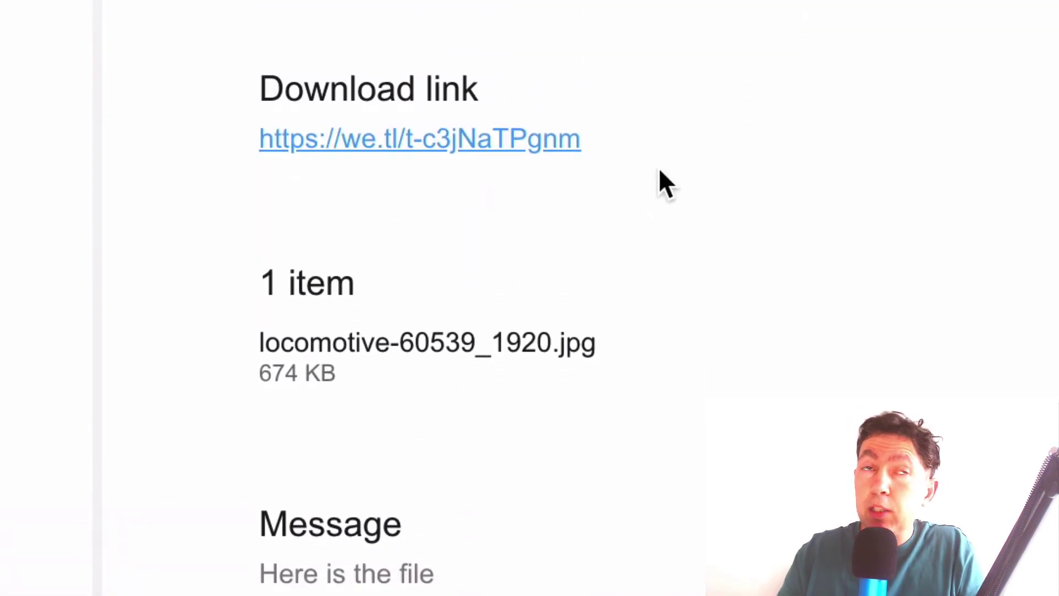
pyautogui.moveTo(389, 367); pyautogui.dragTo(257, 339)
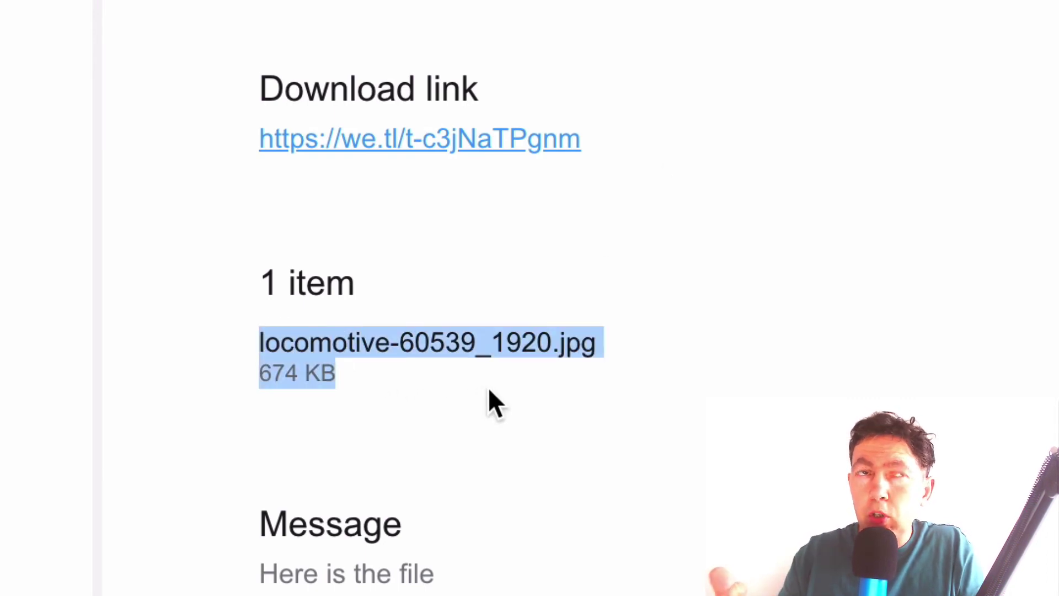
pyautogui.click(488, 387)
pyautogui.moveTo(445, 390); pyautogui.dragTo(267, 346)
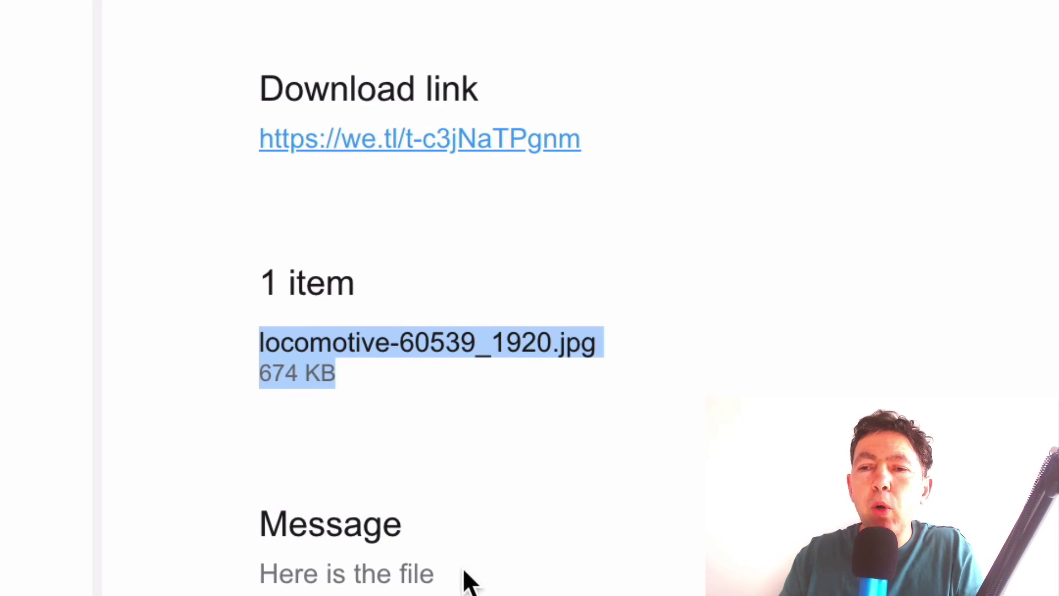
pyautogui.moveTo(463, 579); pyautogui.dragTo(260, 511)
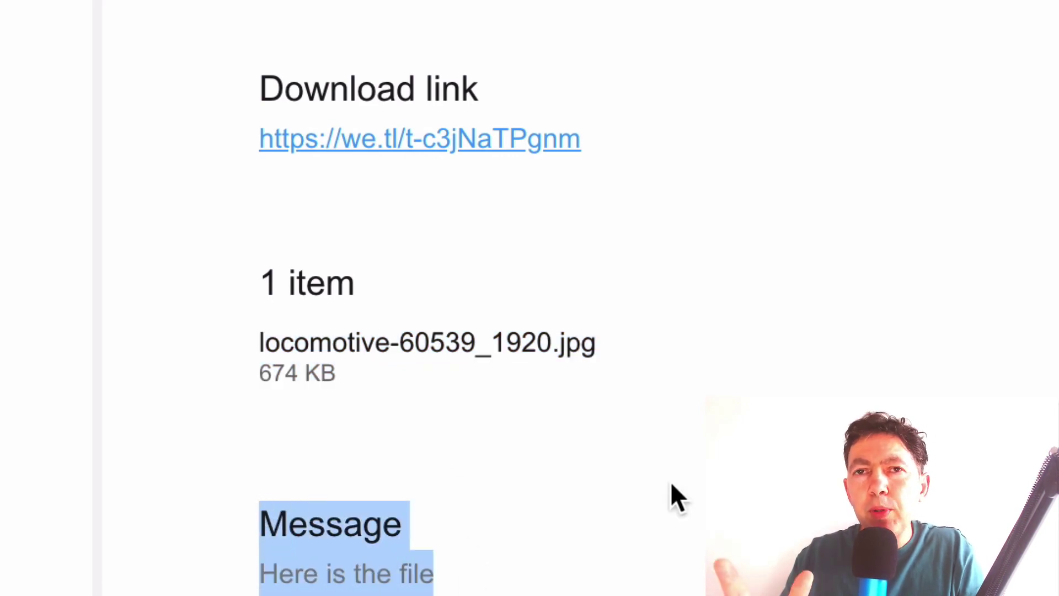